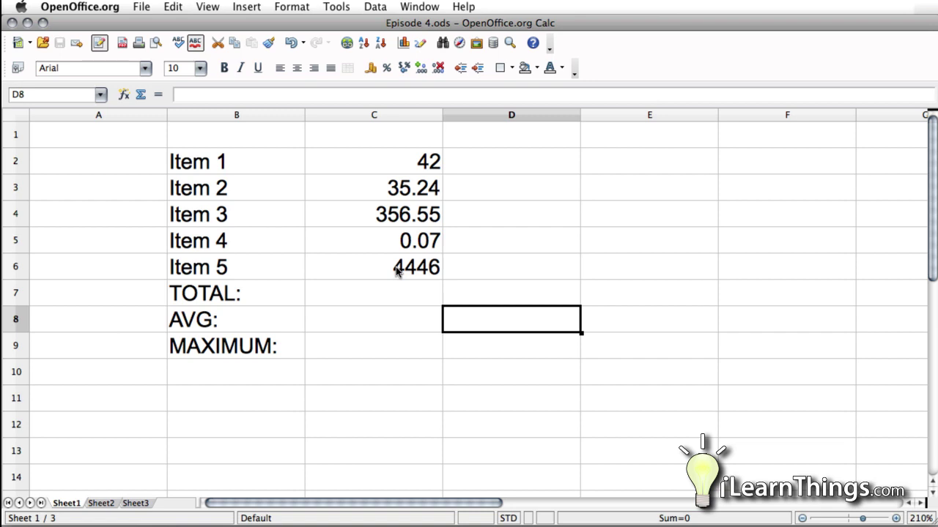
Move through nearby cells in column C, ending on empty cell C7 next to TOTAL:.
click(384, 361)
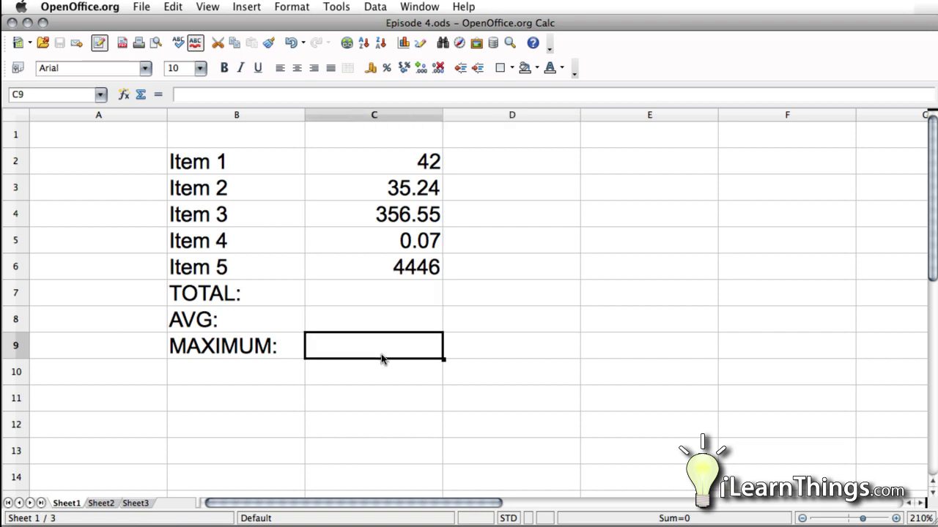
click(513, 352)
click(422, 345)
click(421, 316)
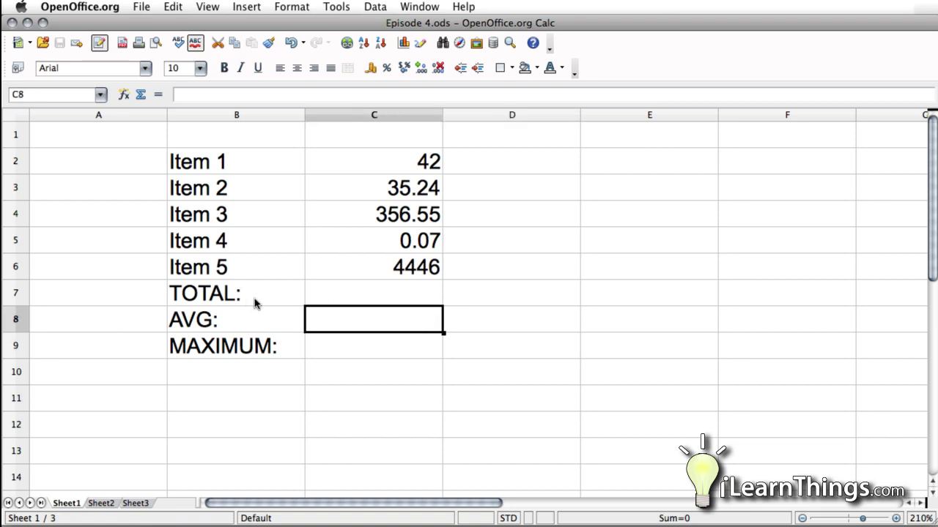
click(375, 297)
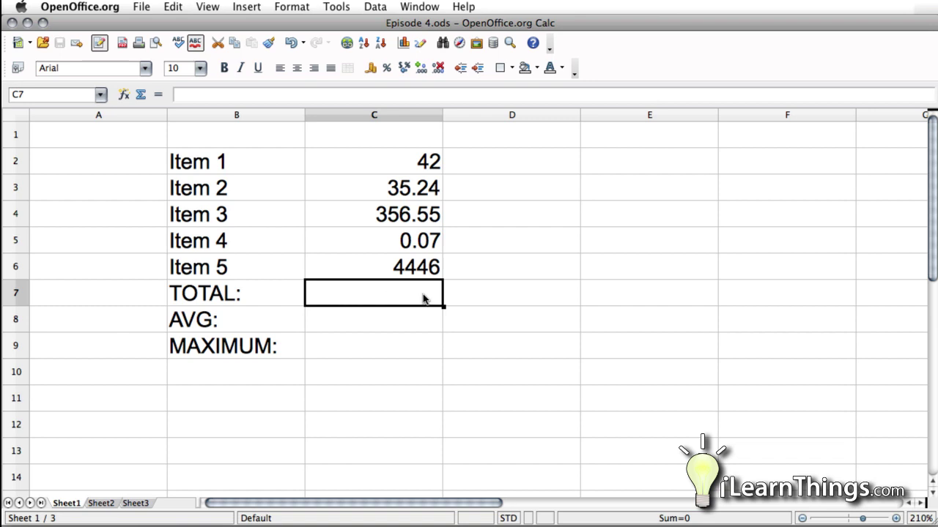
In the Function Wizard's All list, browse past ACOSH and select SUM for C7.
click(123, 95)
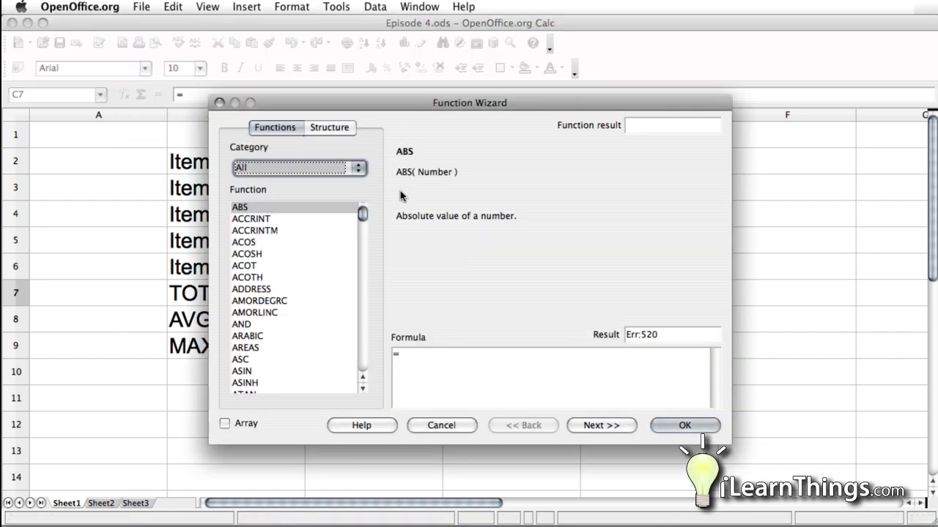
mouse_move(365, 218)
mouse_down()
mouse_move(371, 382)
mouse_move(359, 315)
mouse_move(361, 217)
mouse_up()
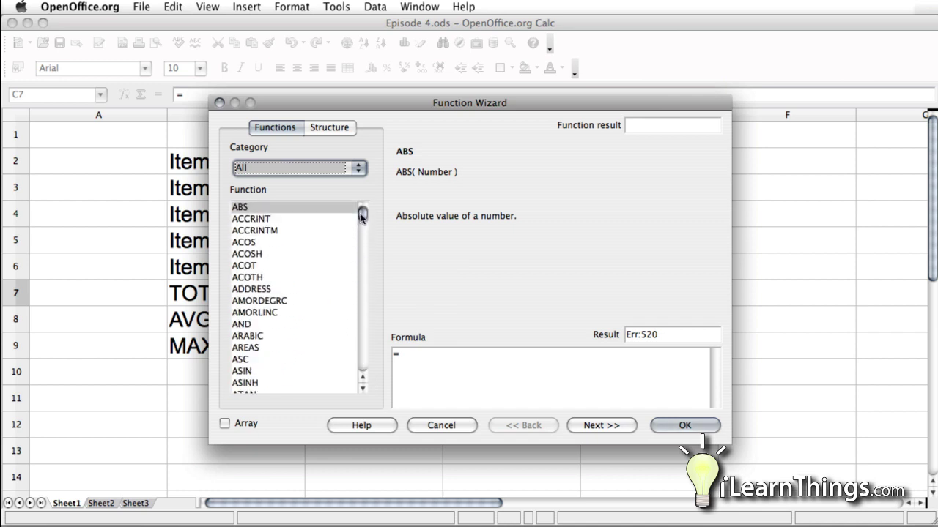
click(282, 255)
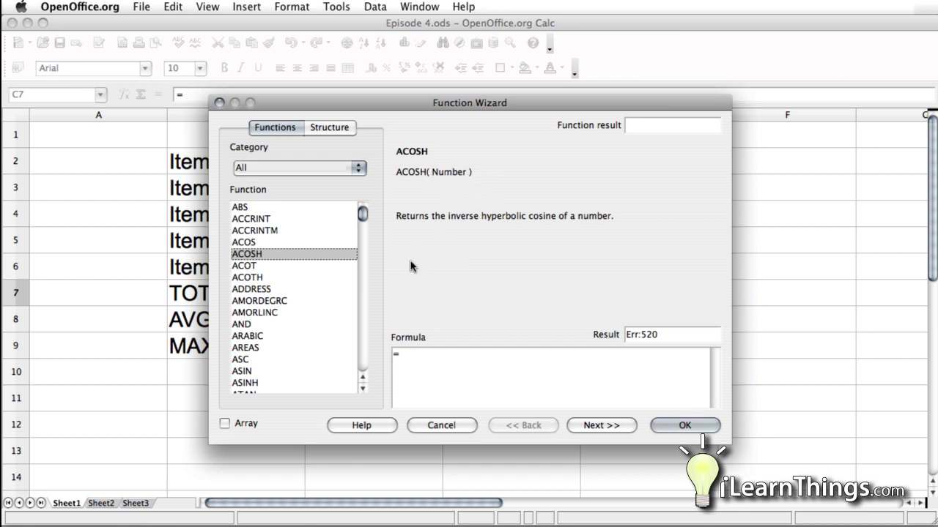
scroll(309, 328, down, 1)
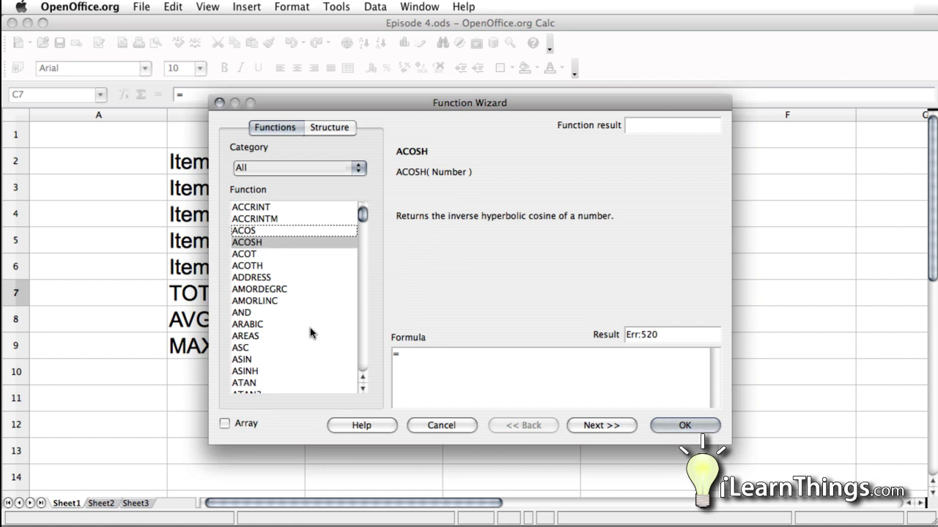
scroll(310, 327, down, 20)
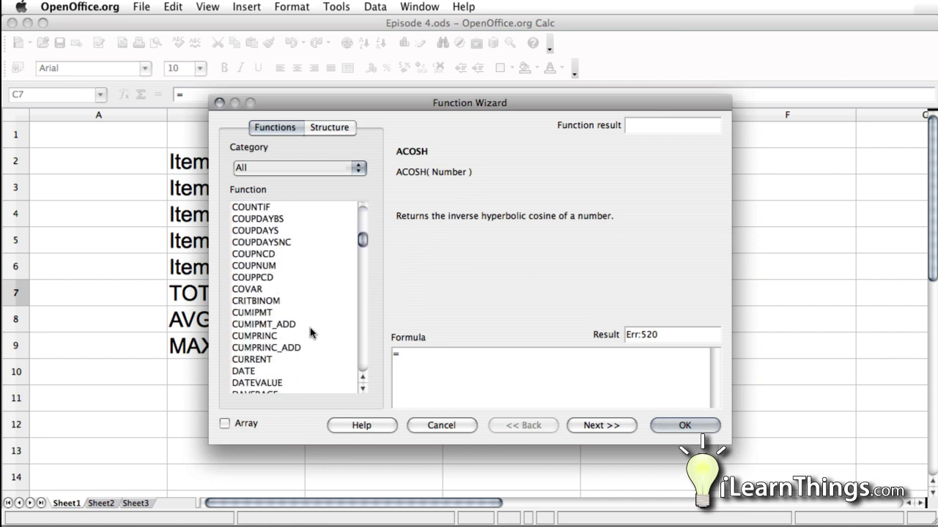
scroll(310, 328, down, 4)
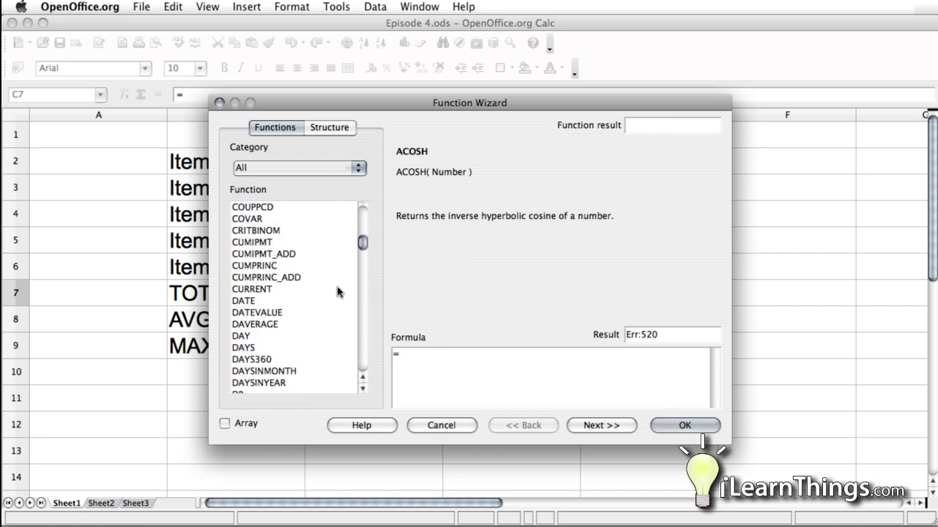
drag(362, 245, 362, 365)
scroll(326, 369, up, 13)
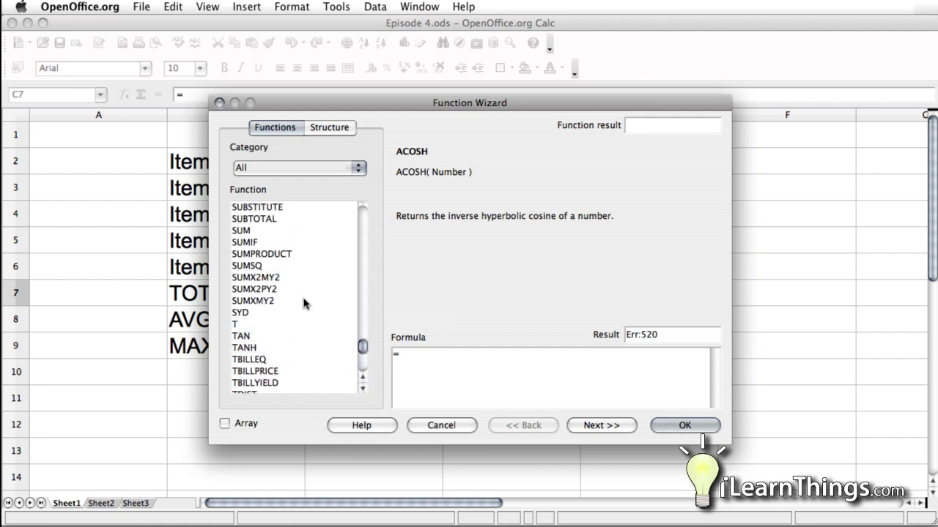
click(248, 233)
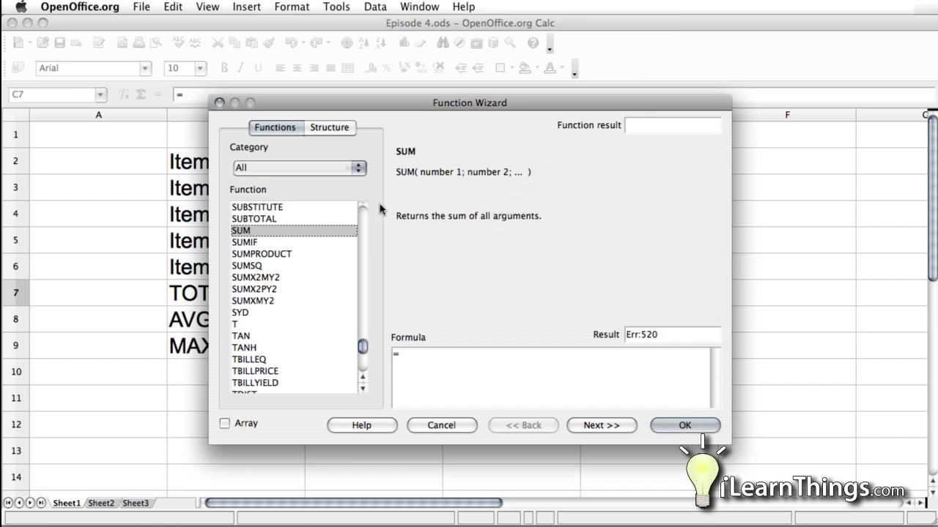
Filter the Function Wizard to the Mathematical category and select SUM.
click(281, 169)
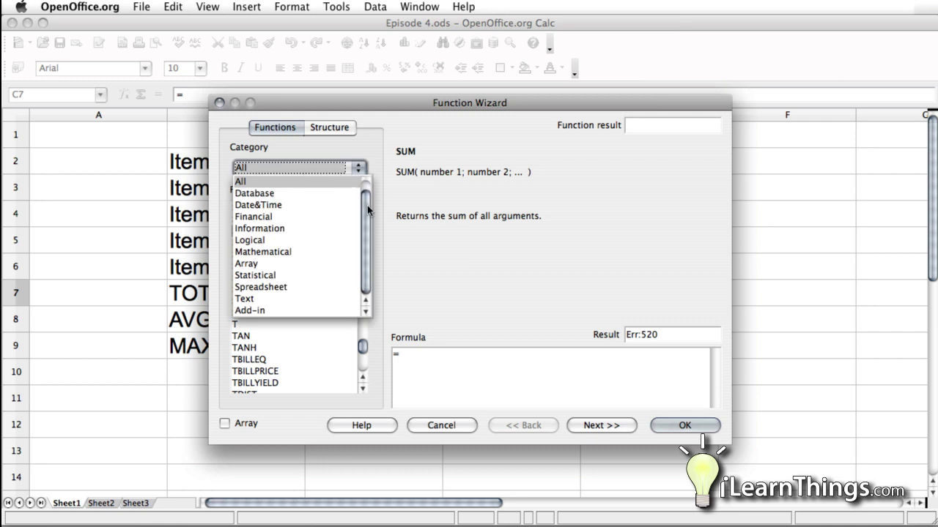
mouse_move(367, 206)
mouse_down()
mouse_move(370, 195)
mouse_move(372, 221)
mouse_up()
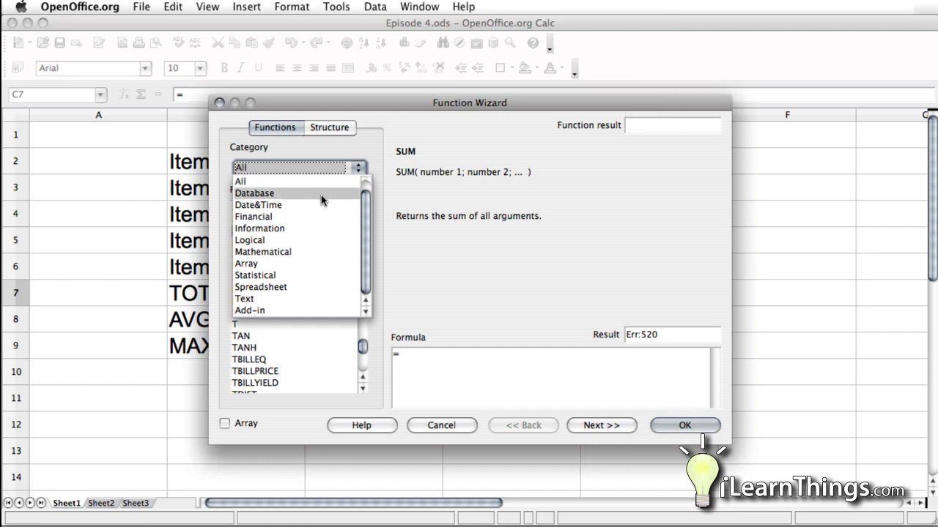
click(270, 255)
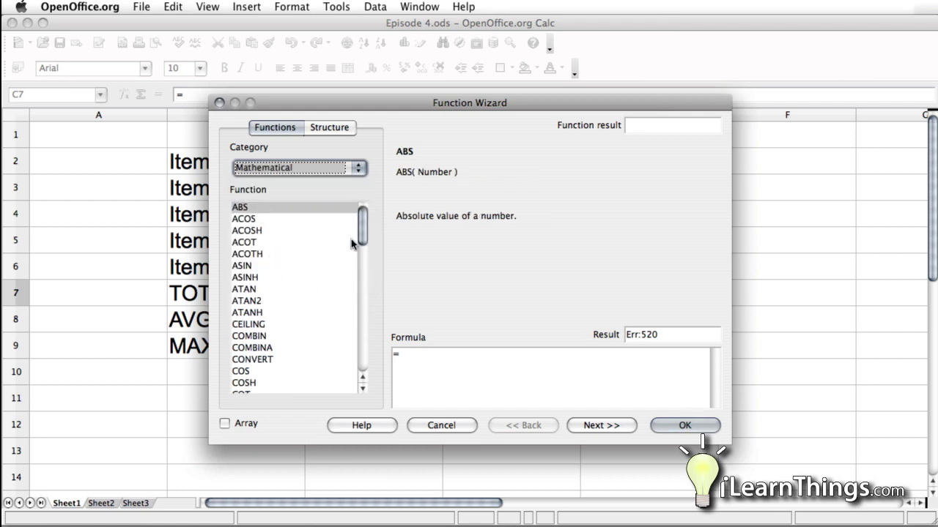
drag(365, 232, 365, 357)
click(240, 325)
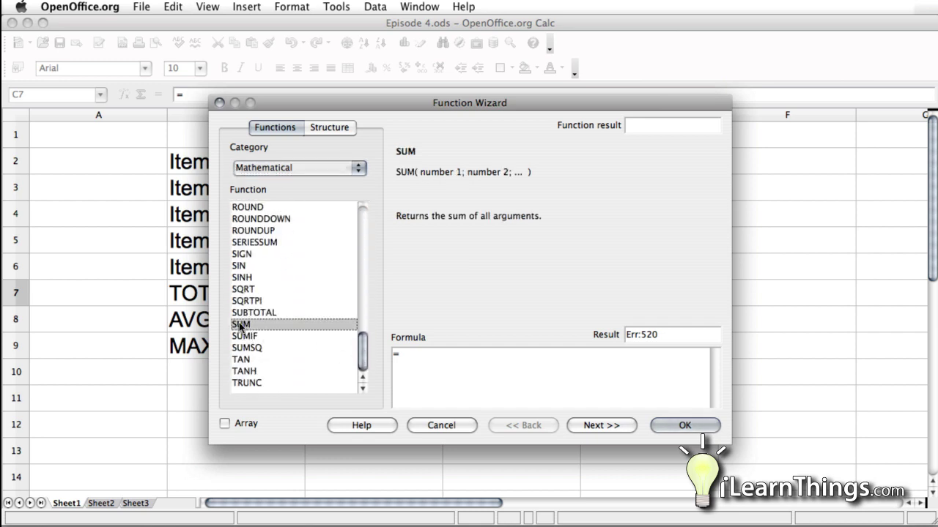
Try typing 2;3;5 after the = in the formula, erase it, and move the dialog aside.
click(457, 367)
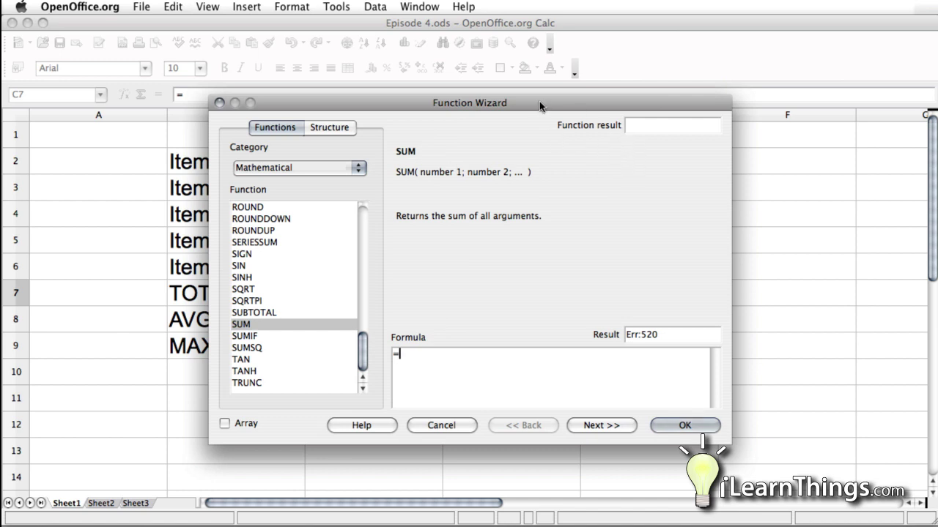
text(2;3;5)
key(BackSpace)
key(BackSpace)
key(BackSpace)
key(BackSpace)
key(BackSpace)
drag(365, 103, 448, 77)
Briefly pick SUBTOTAL, reselect SUM, then cancel the Function Wizard without inserting anything.
click(337, 288)
click(335, 300)
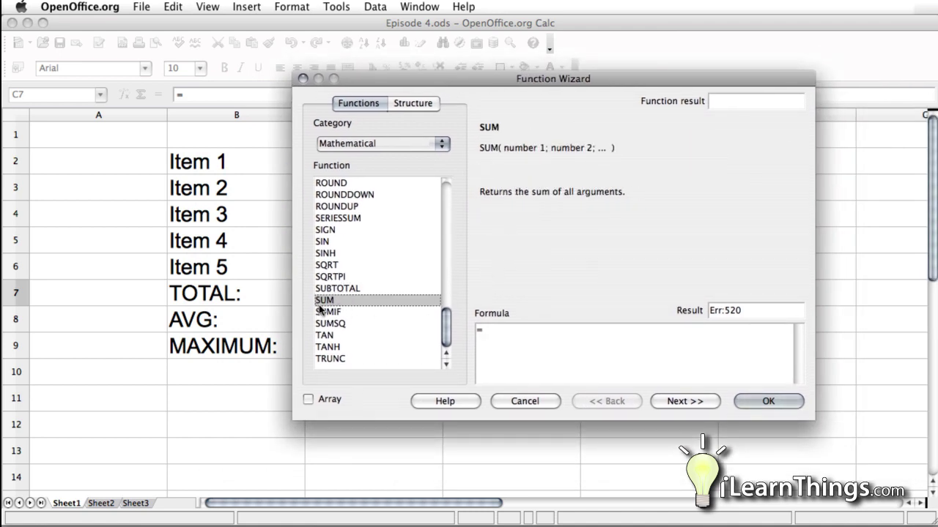
click(765, 403)
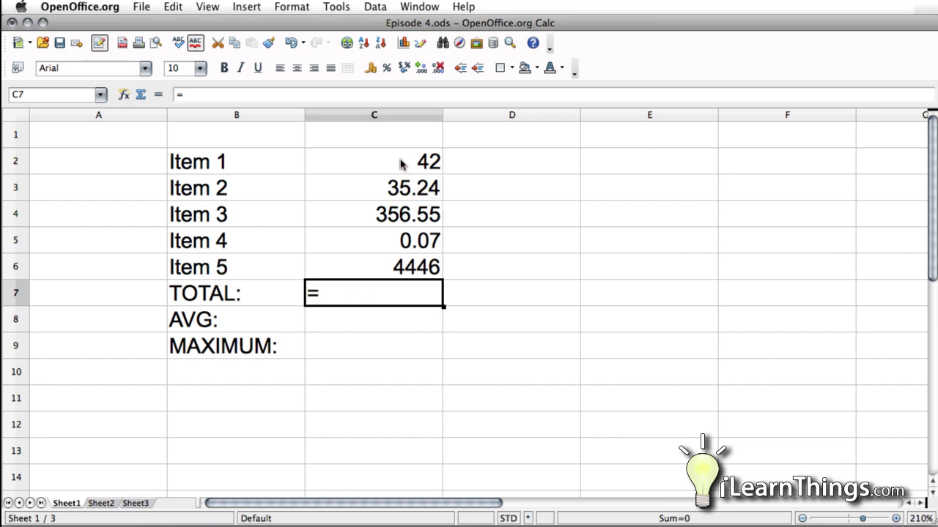
Select the item values C2:C6, then edit C7 and delete its = sign.
drag(401, 164, 396, 266)
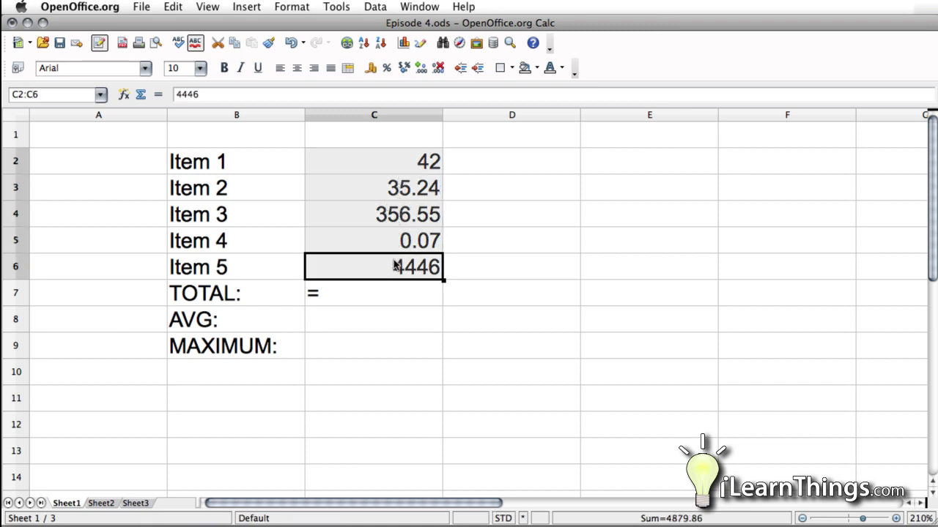
double_click(369, 291)
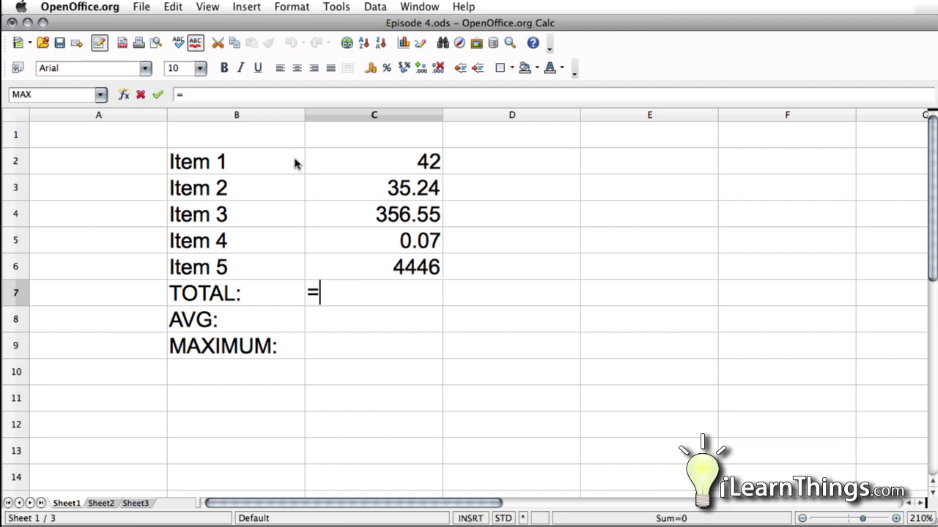
key(BackSpace)
Reopen the Function Wizard, filter to Mathematical, select SUM and edit after the =.
click(123, 94)
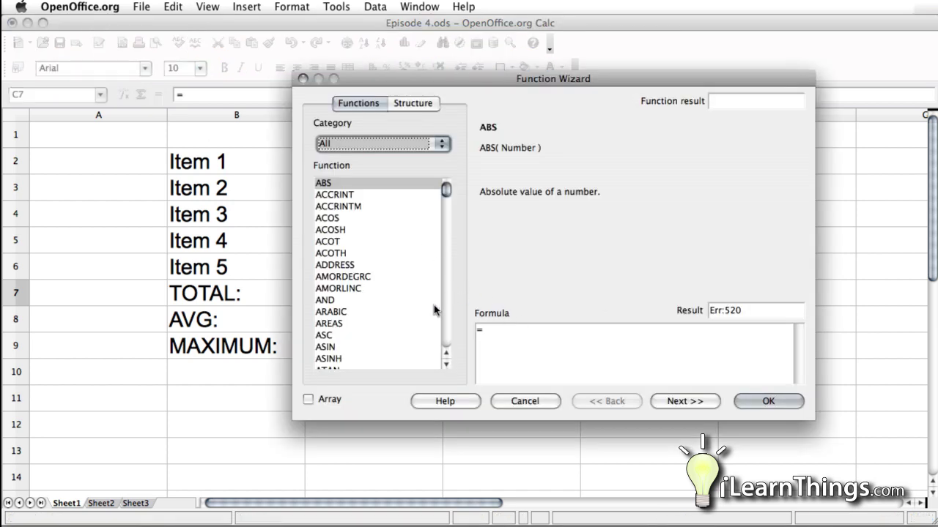
click(422, 142)
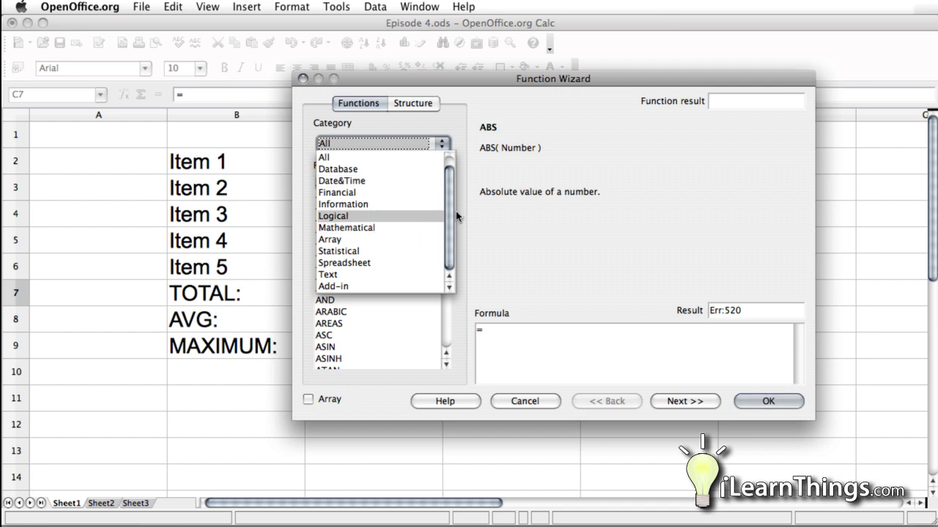
scroll(451, 215, up, 1)
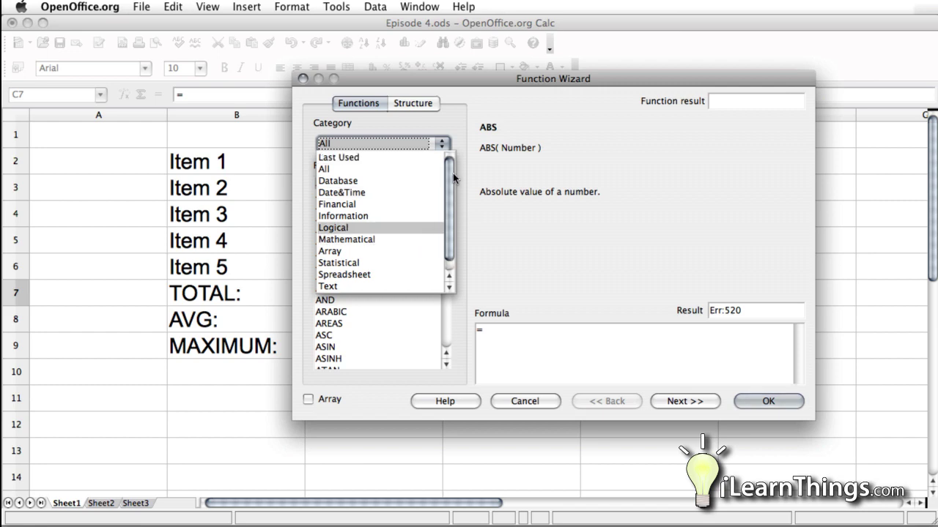
click(408, 240)
drag(441, 215, 448, 370)
click(355, 302)
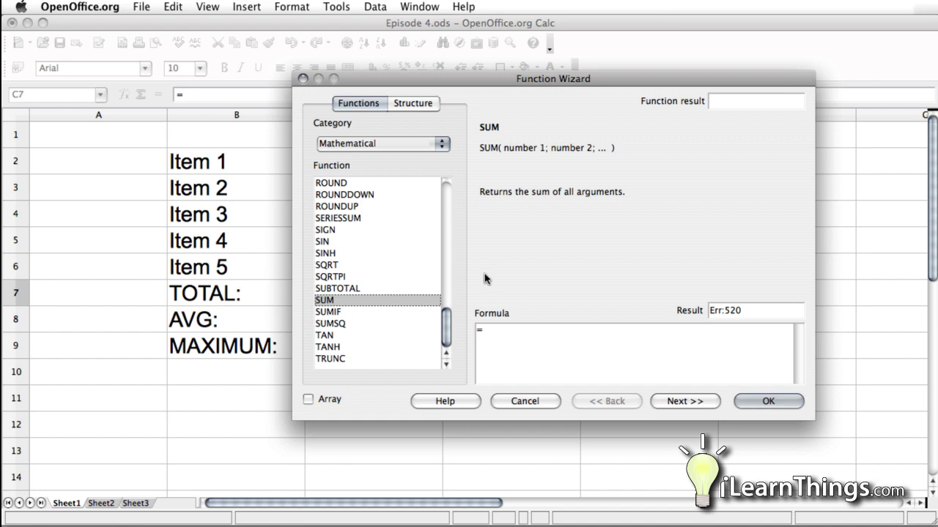
click(513, 345)
Advance to the SUM argument fields of the Function Wizard.
click(698, 408)
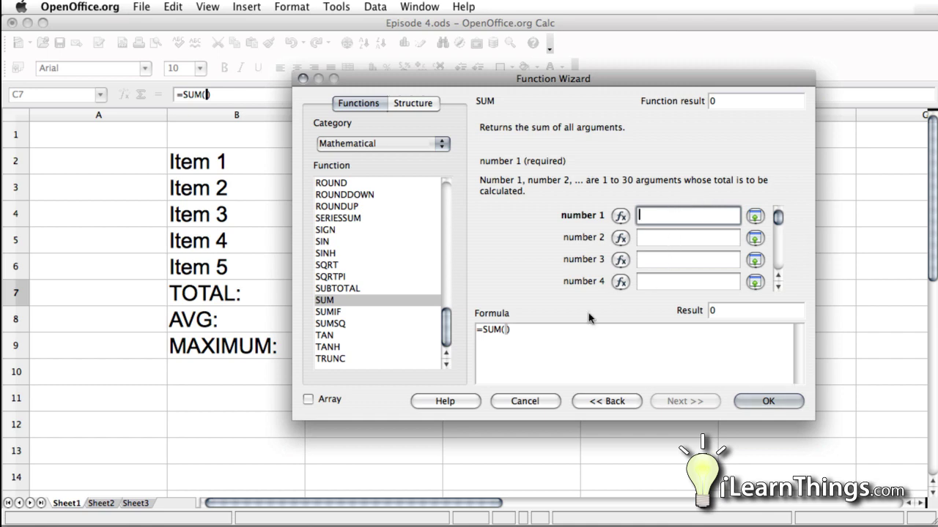
drag(480, 331, 510, 330)
click(505, 331)
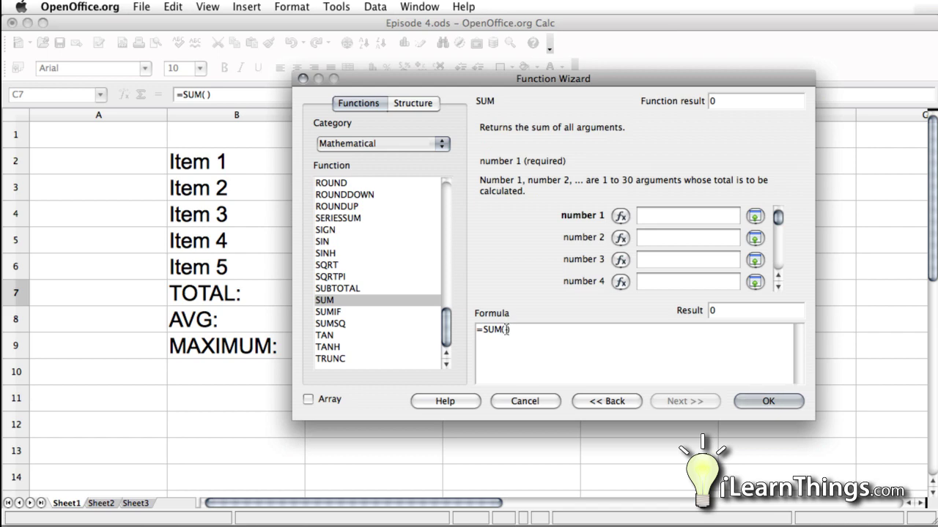
Enter test values 234, 3444, 555 and 666 in number 1 through number 4.
click(655, 219)
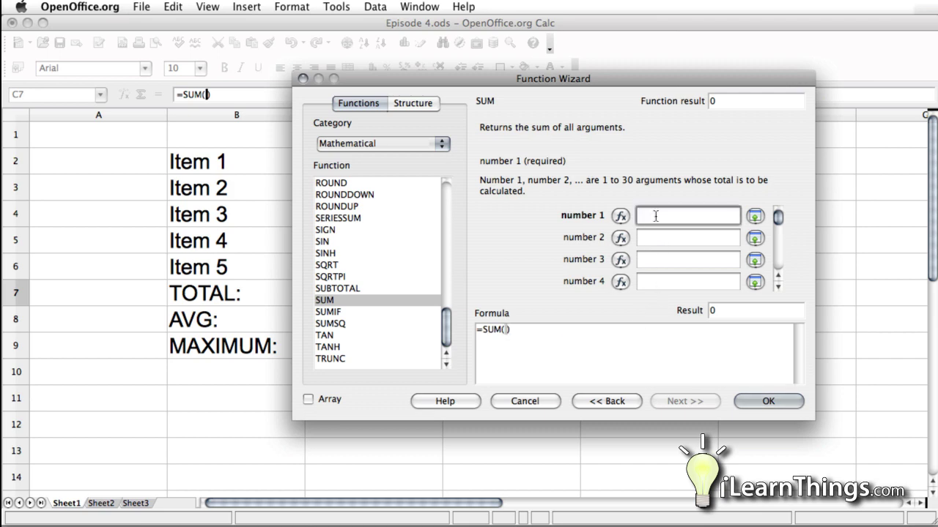
text(234)
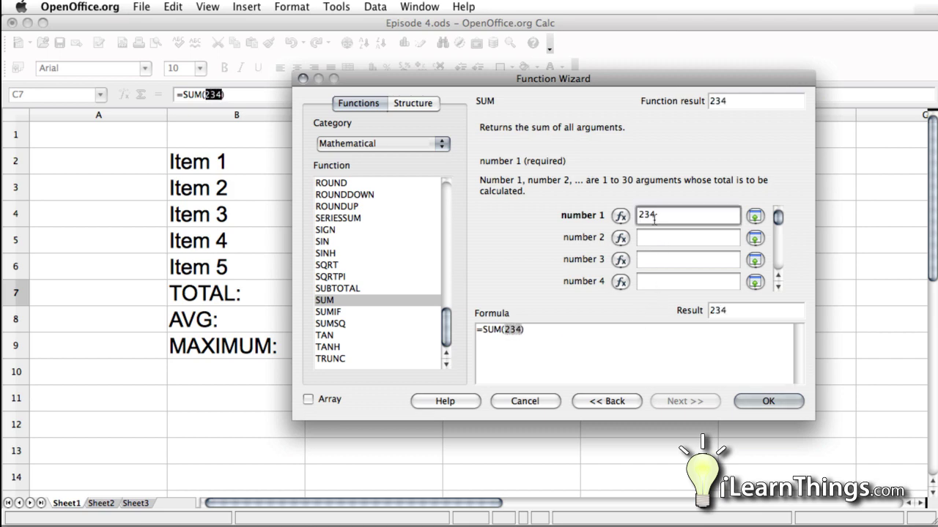
click(650, 233)
text(3444)
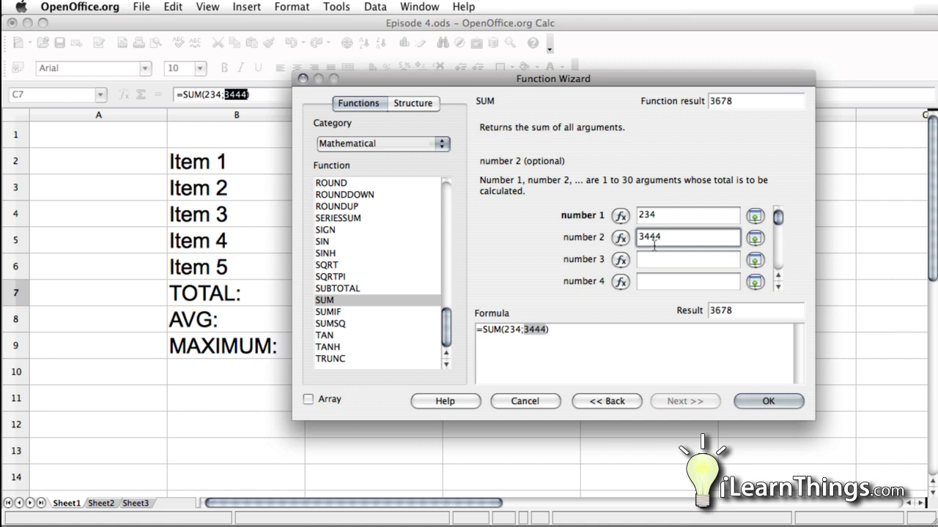
click(653, 255)
text(555)
click(652, 284)
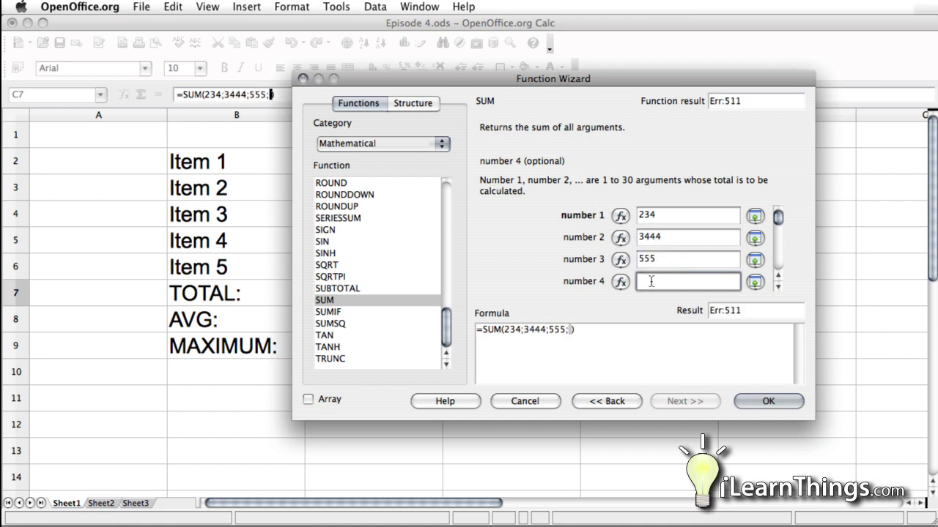
text(666)
Delete all four test values, leaving =SUM( ; ; ; ) with Err:511.
click(636, 214)
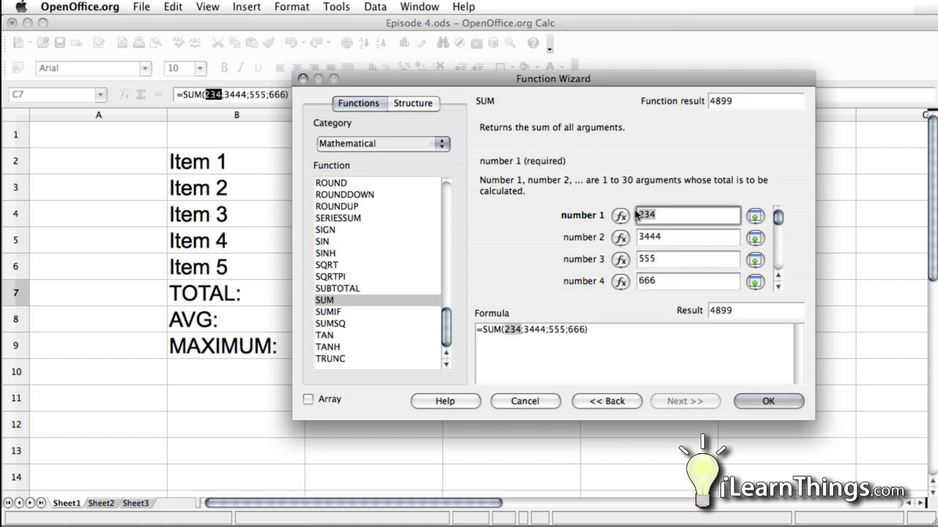
key(BackSpace)
key(BackSpace)
key(BackSpace)
click(665, 237)
key(BackSpace)
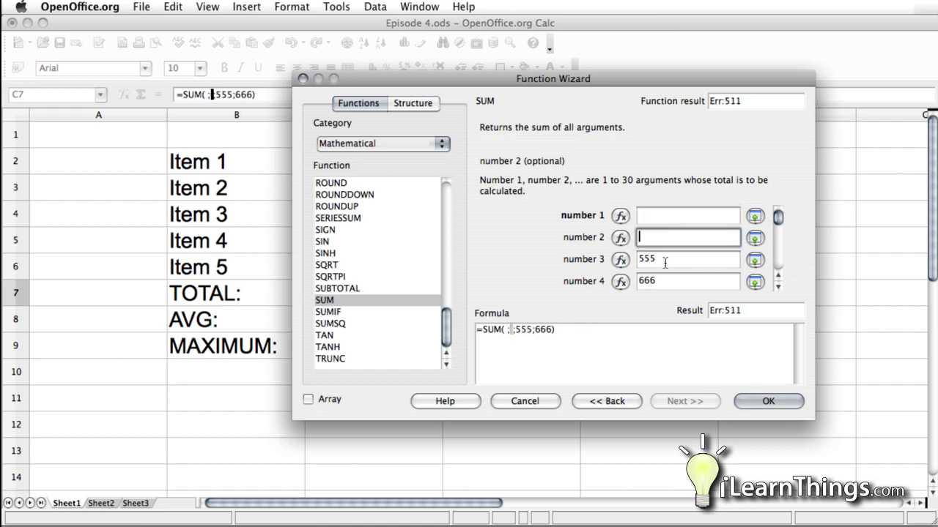
click(637, 260)
key(BackSpace)
click(638, 282)
key(BackSpace)
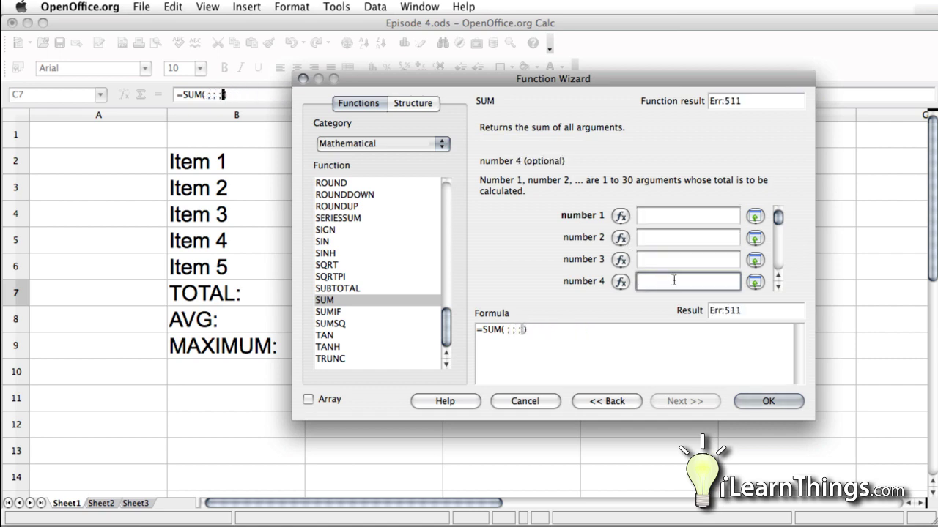
Pick C2:C6 from the shrunken dialog and confirm =SUM(C2:C6), showing 4879.86 in C7.
click(755, 217)
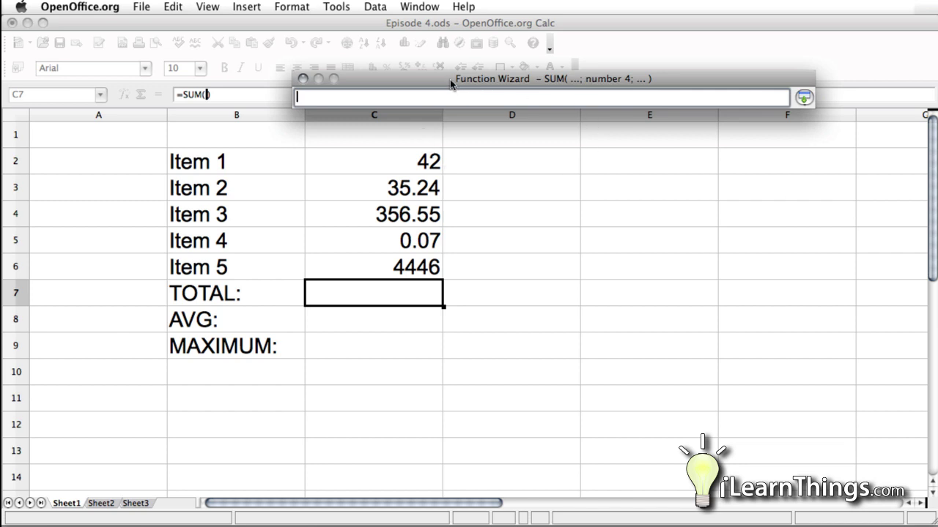
drag(449, 79, 405, 53)
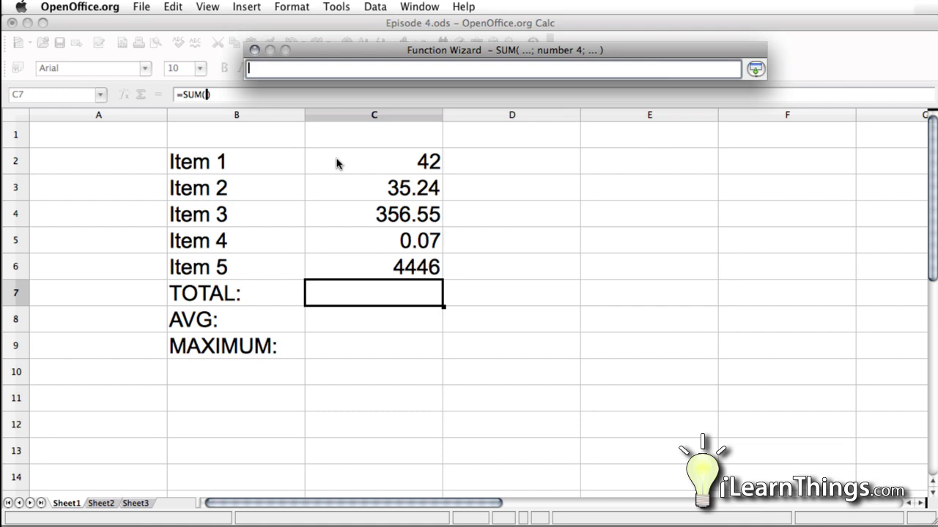
drag(337, 158, 346, 265)
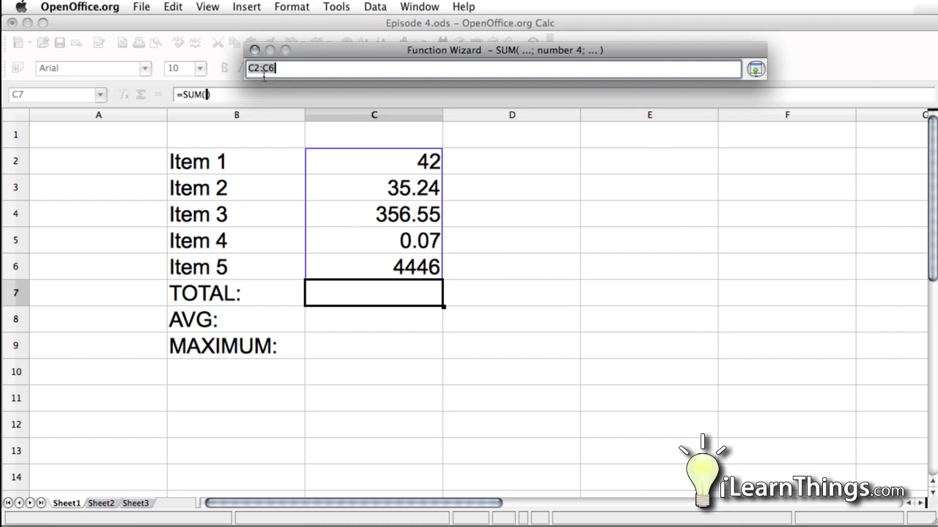
drag(276, 69, 251, 71)
key(Right)
click(756, 71)
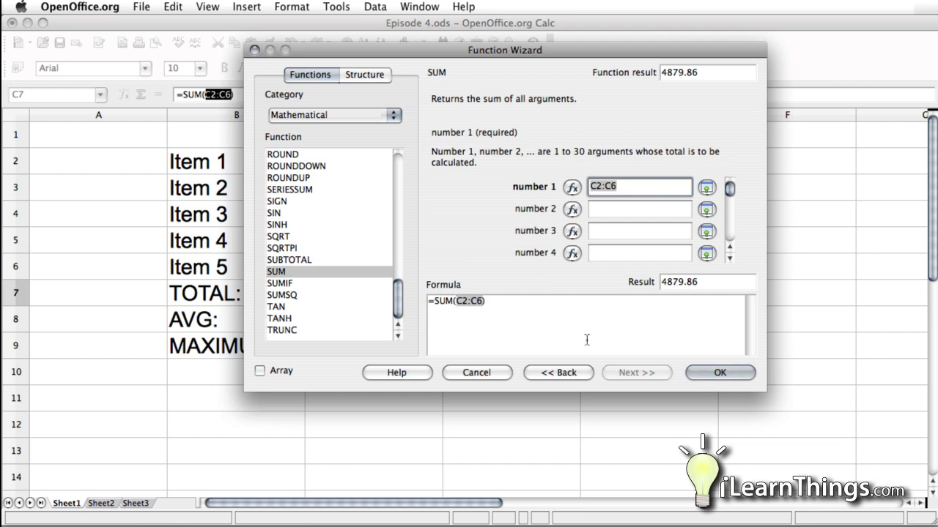
click(720, 373)
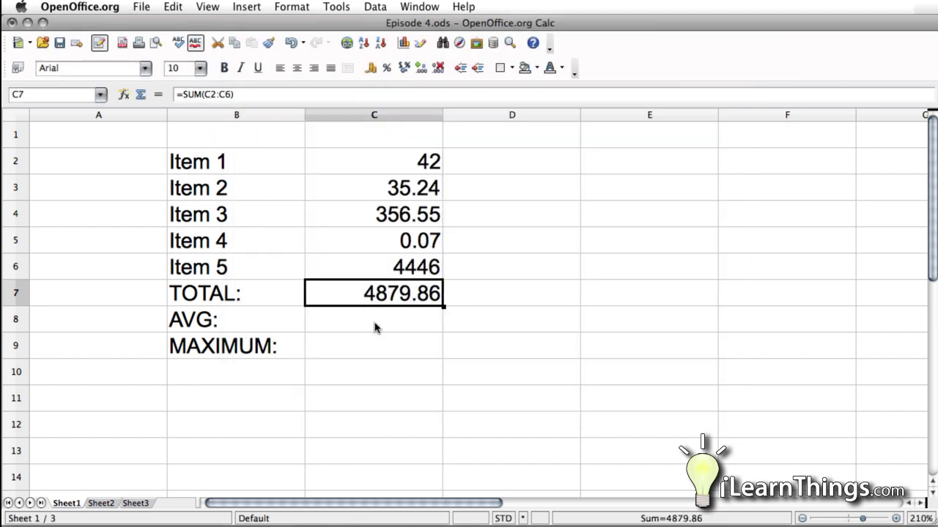
click(328, 322)
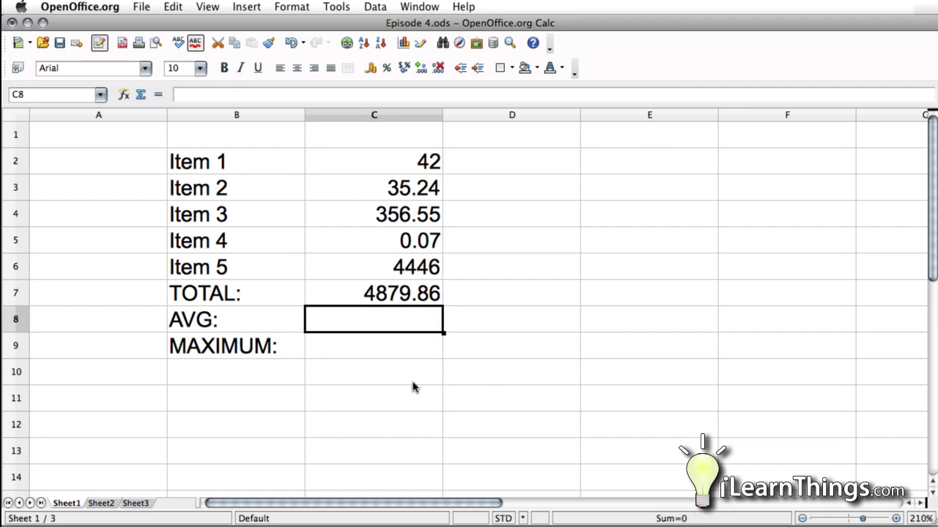
click(129, 96)
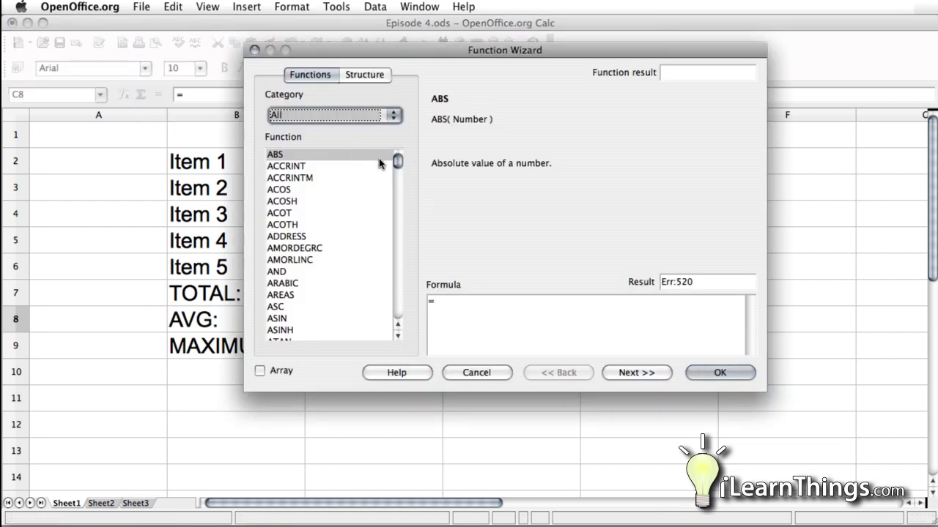
drag(398, 162, 398, 247)
click(366, 248)
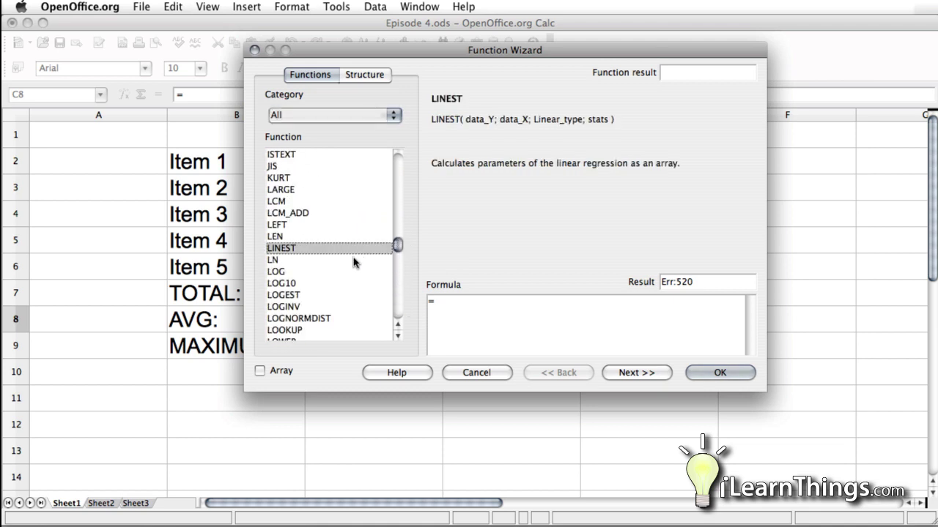
scroll(350, 267, down, 9)
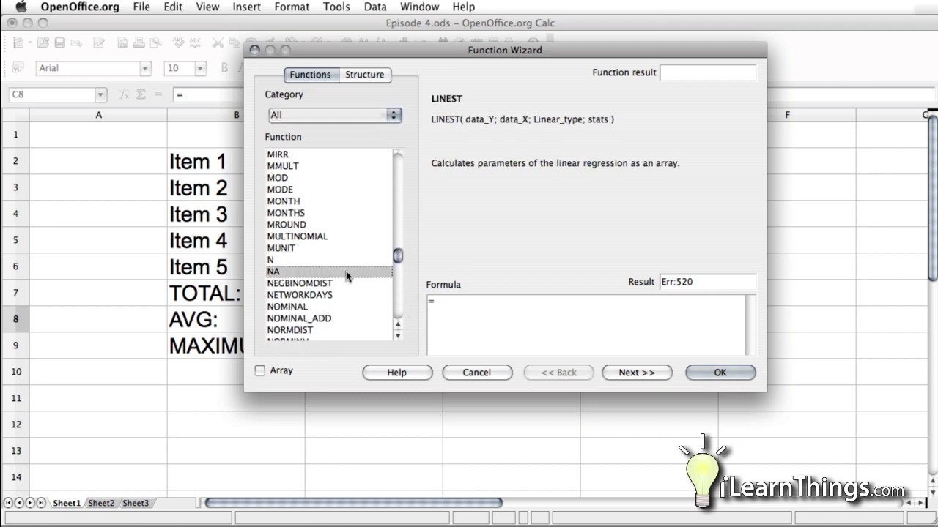
click(346, 271)
scroll(346, 271, down, 5)
click(335, 271)
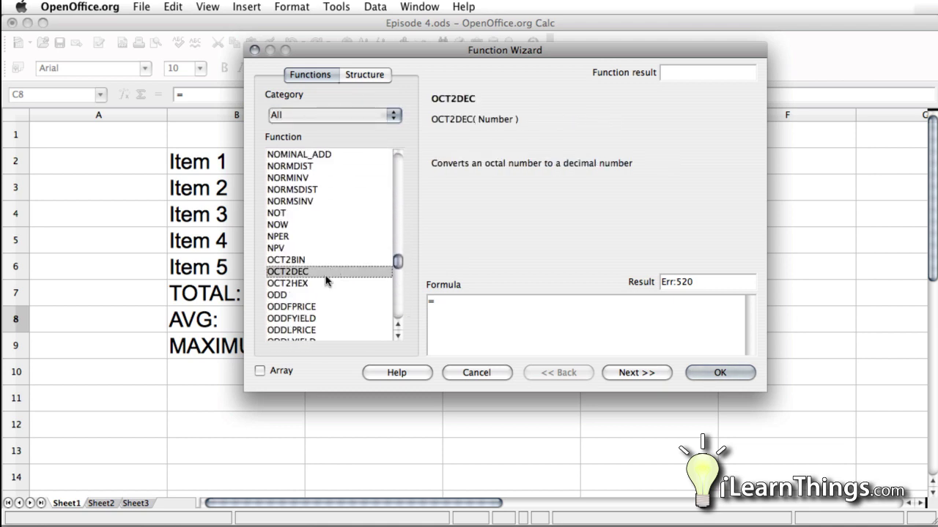
click(320, 294)
scroll(318, 293, down, 4)
click(320, 285)
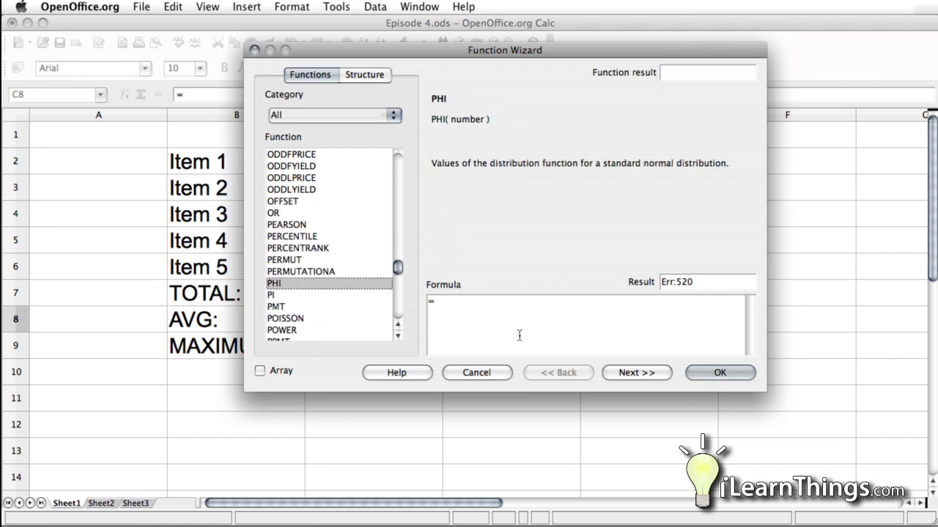
click(498, 375)
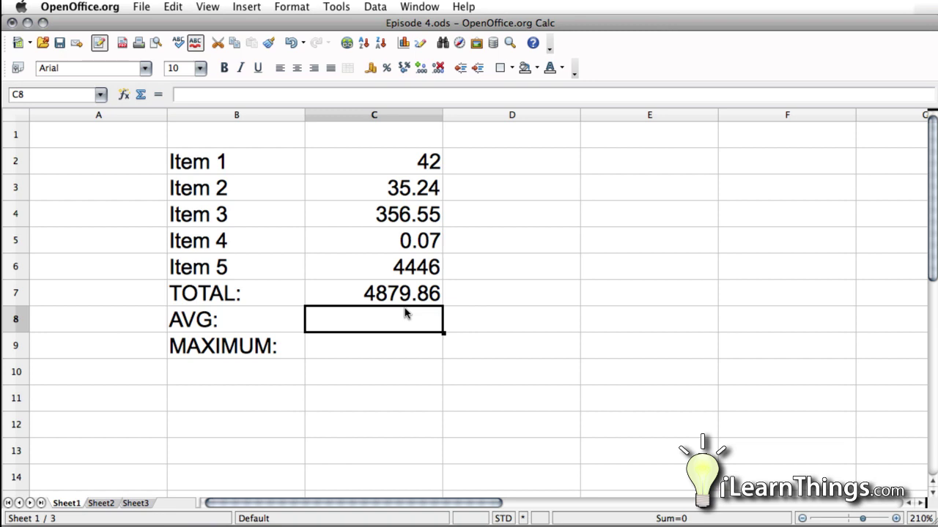
Enter =AVERAGE(C2:C7) in C8 by dragging over the range, giving 1626.62.
text(=)
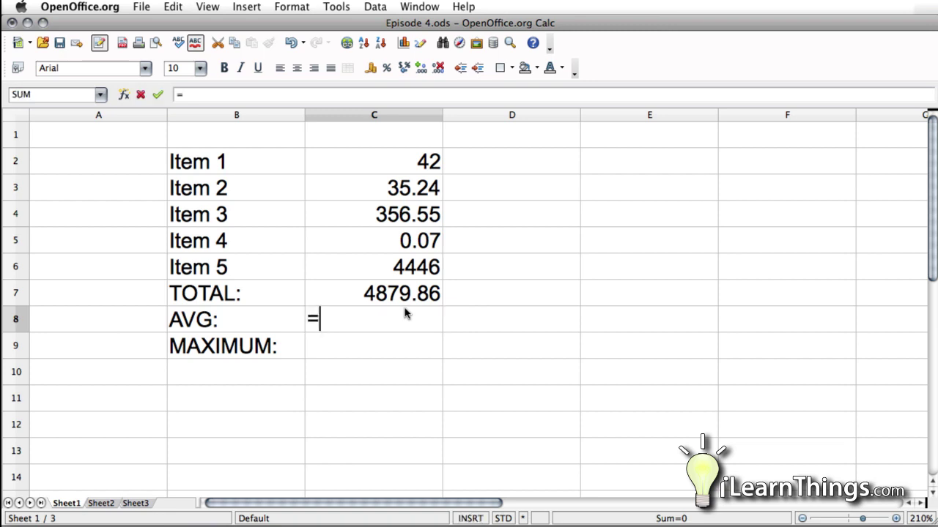
text(A)
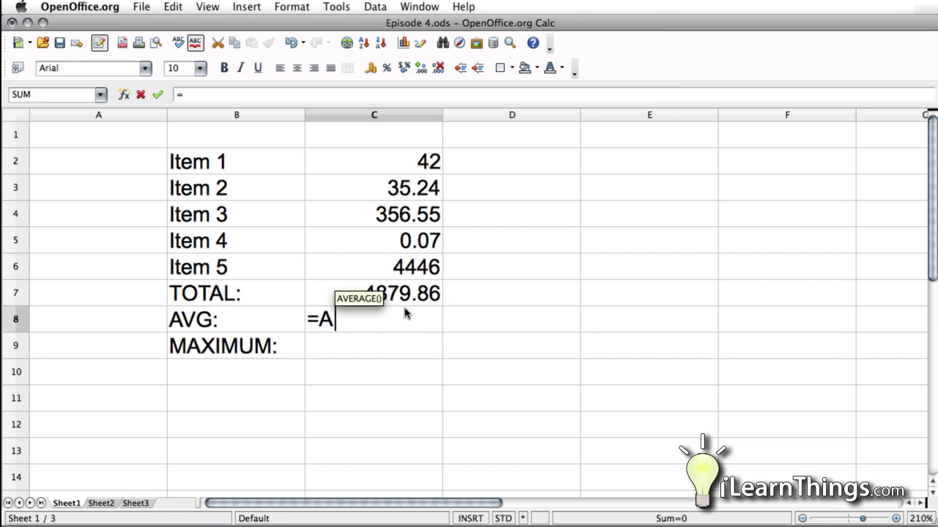
text(V)
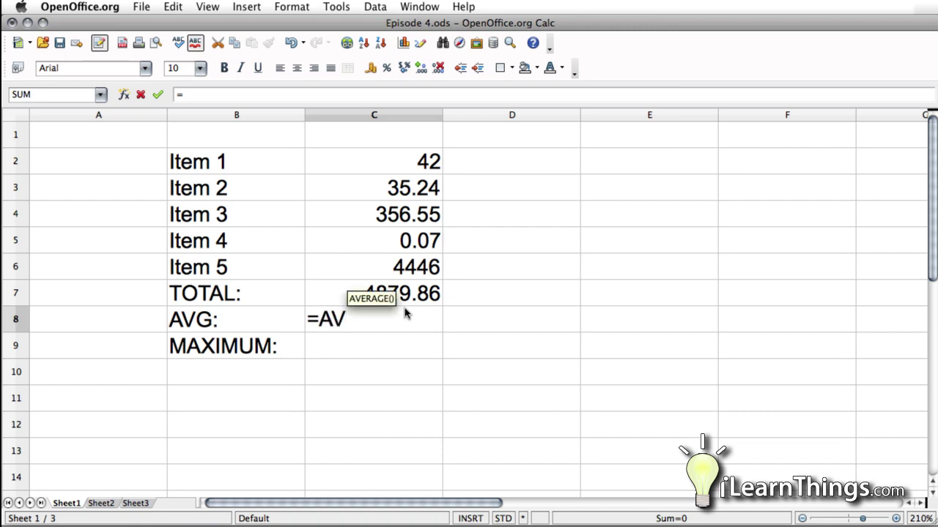
text(ERAGE)
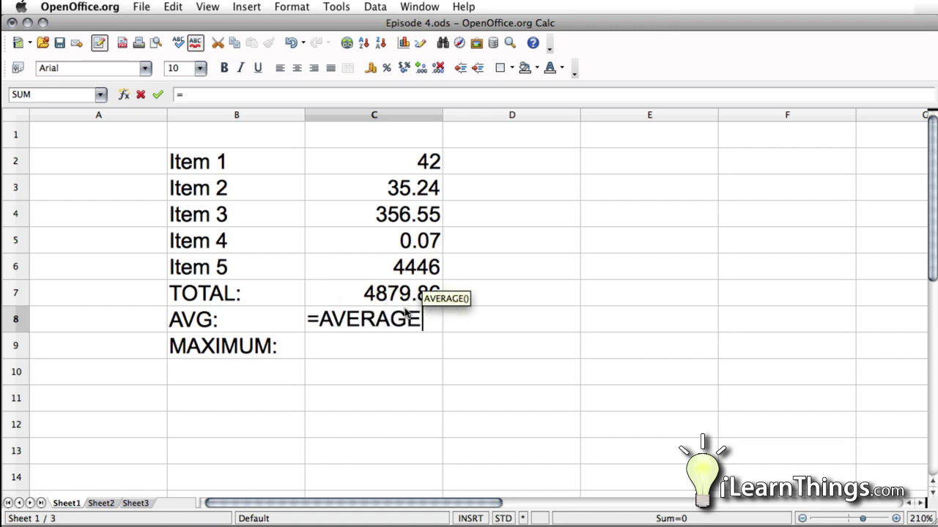
text(()
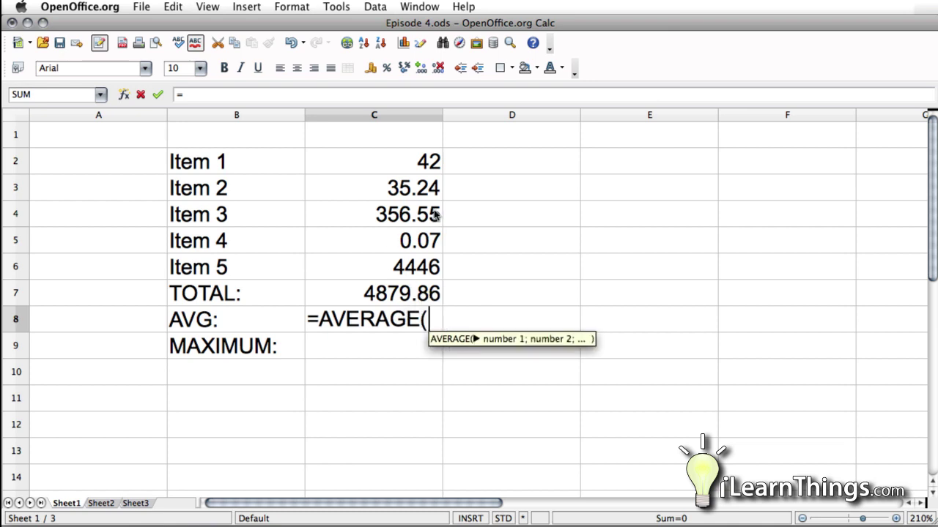
drag(371, 166, 348, 293)
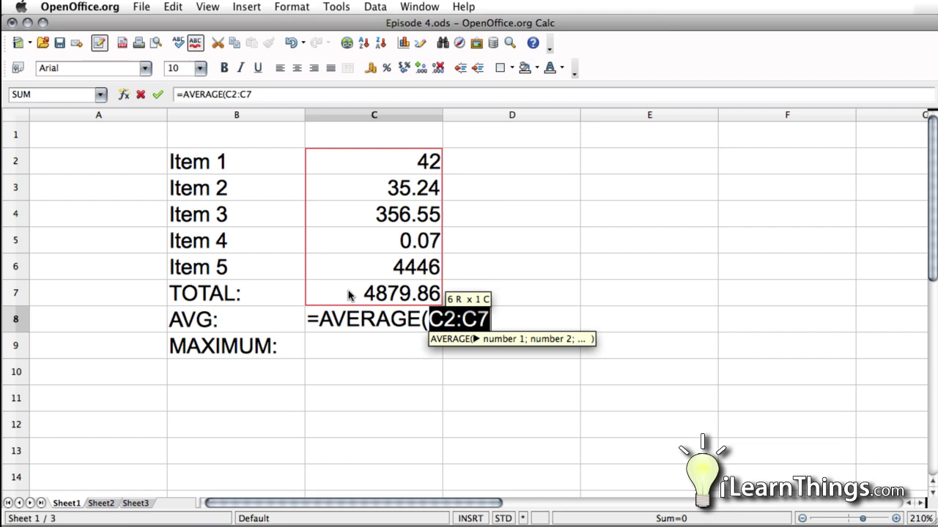
text())
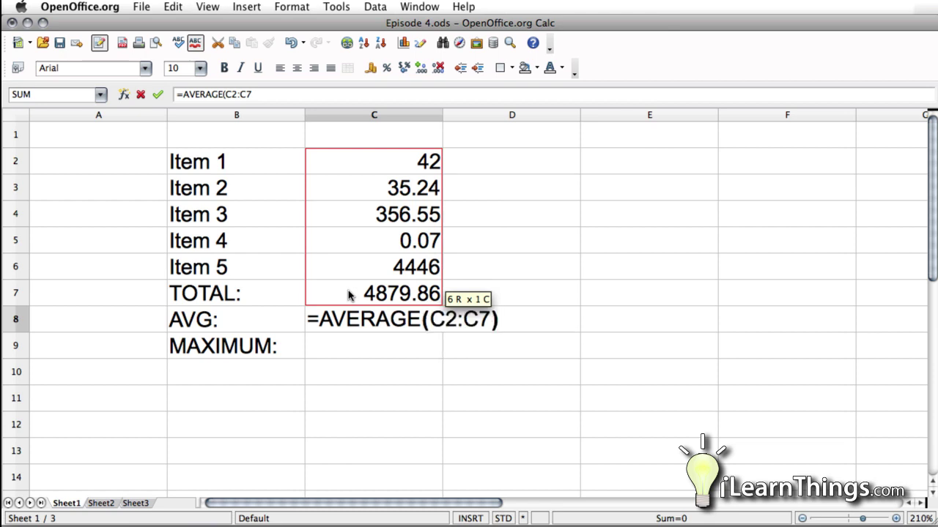
key(Return)
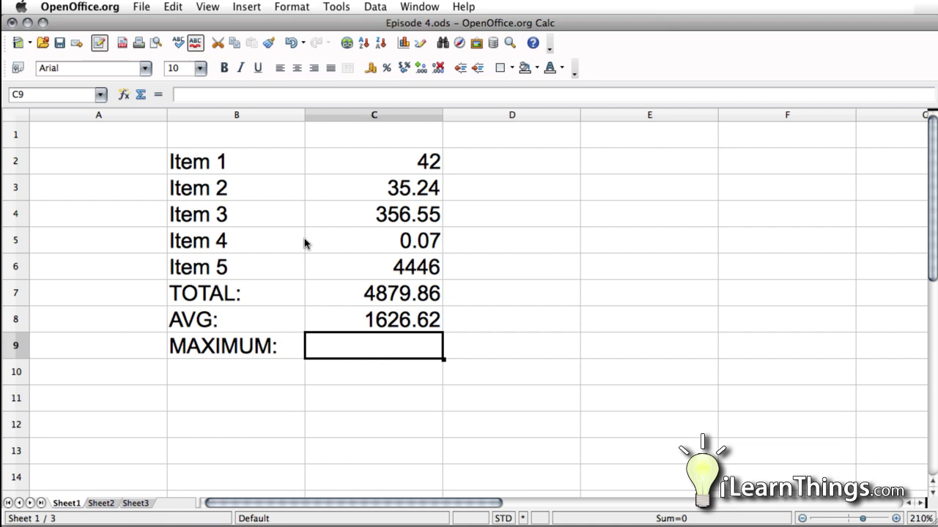
Enter =MAX(C2:C6) in C9 via the formula bar, displaying 4446.
click(160, 95)
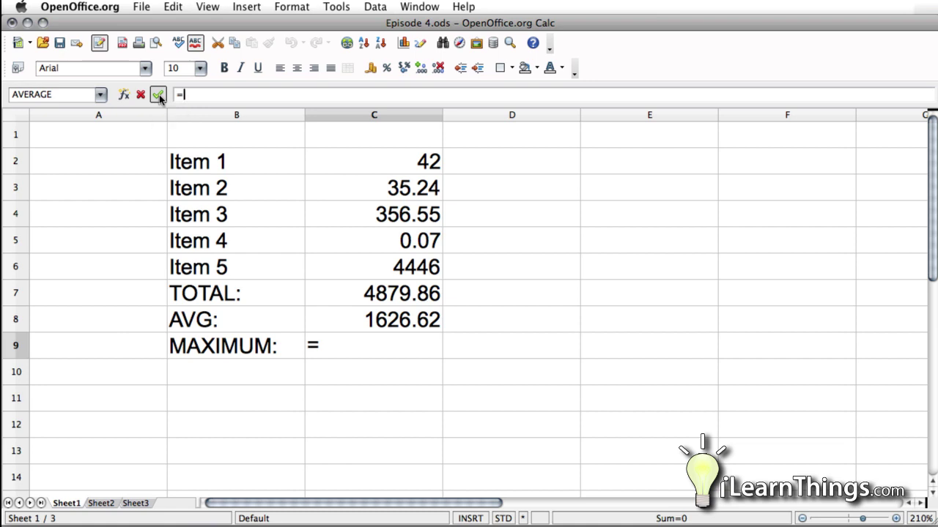
text(M)
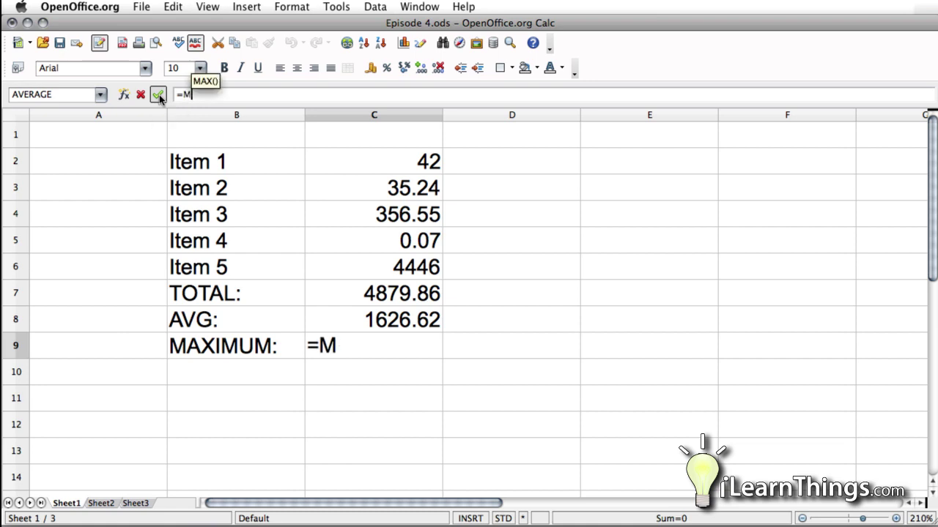
text(AX)
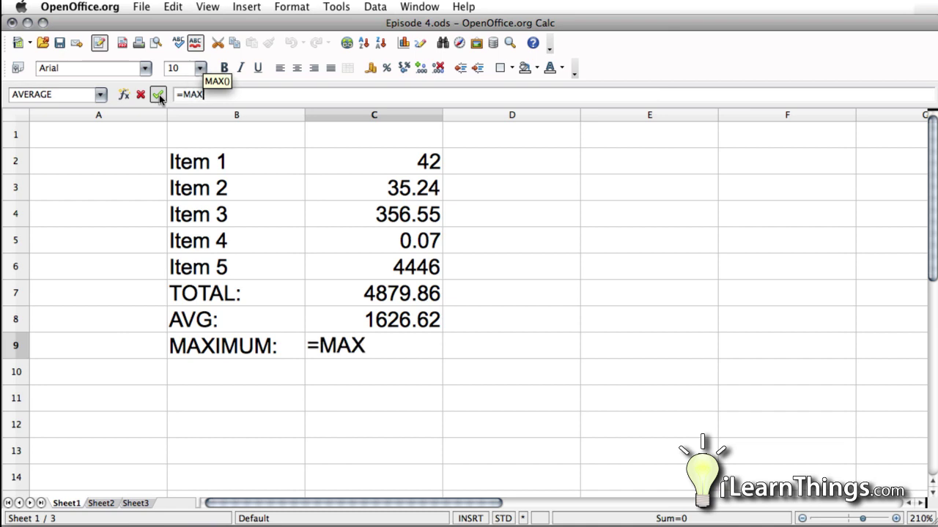
text(()
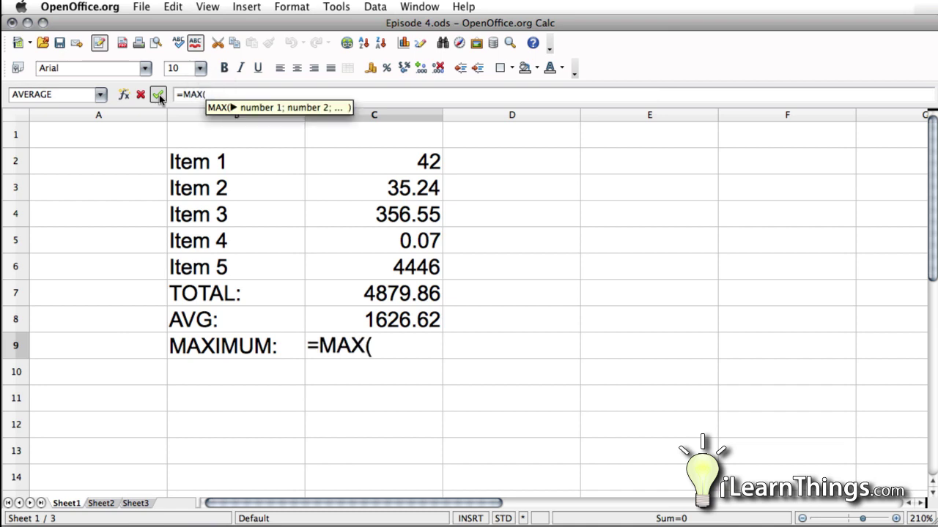
drag(407, 162, 392, 269)
text())
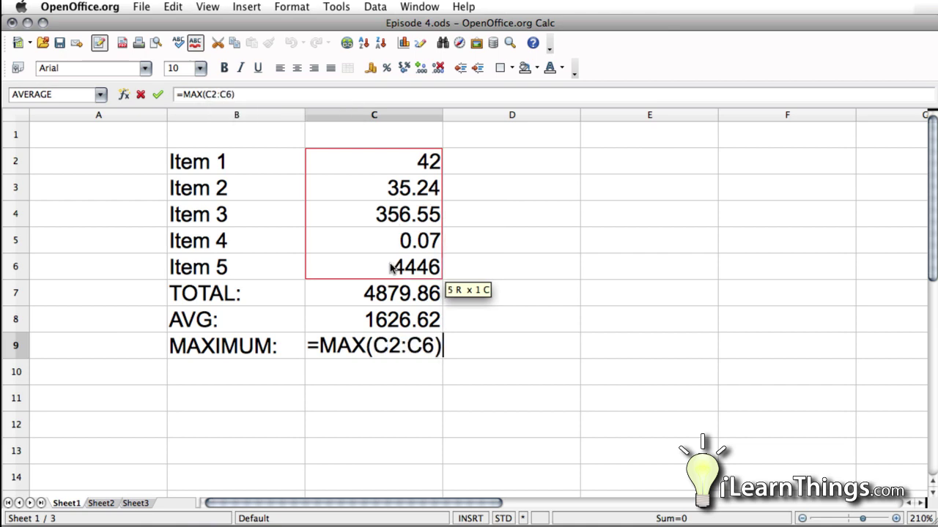
click(158, 99)
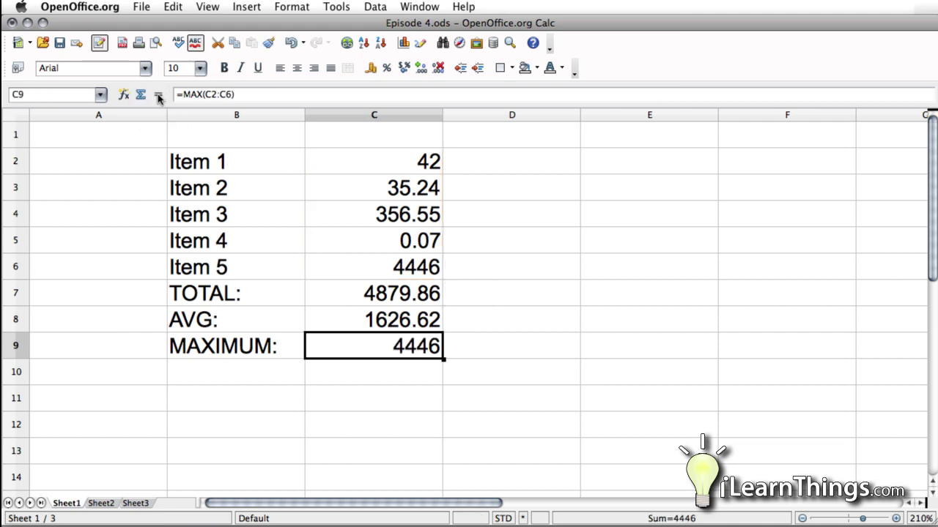
click(479, 303)
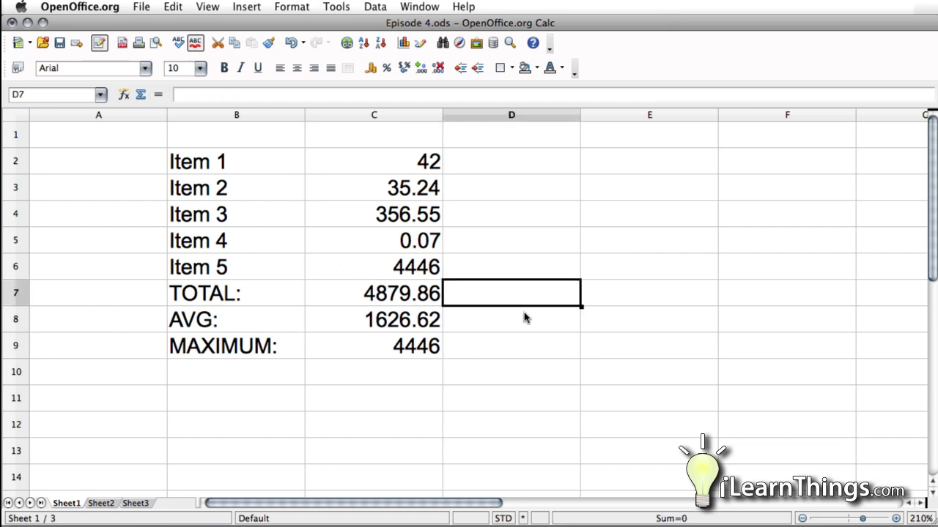